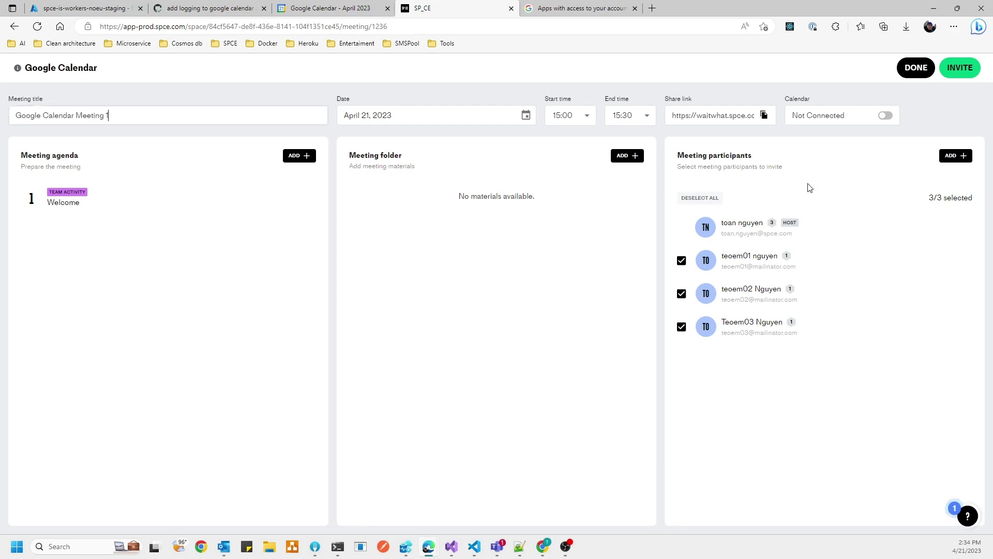
Deselect the third invitee from the meeting participants and start connecting Google Calendar through Google sign-in.
{"action": "left_click", "coordinate": [681, 328]}
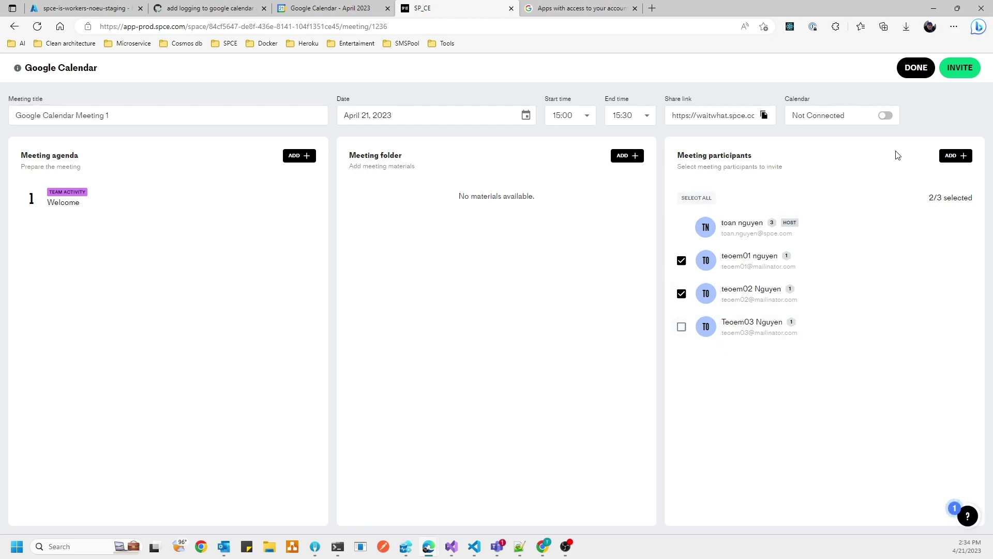
{"action": "left_click", "coordinate": [885, 116]}
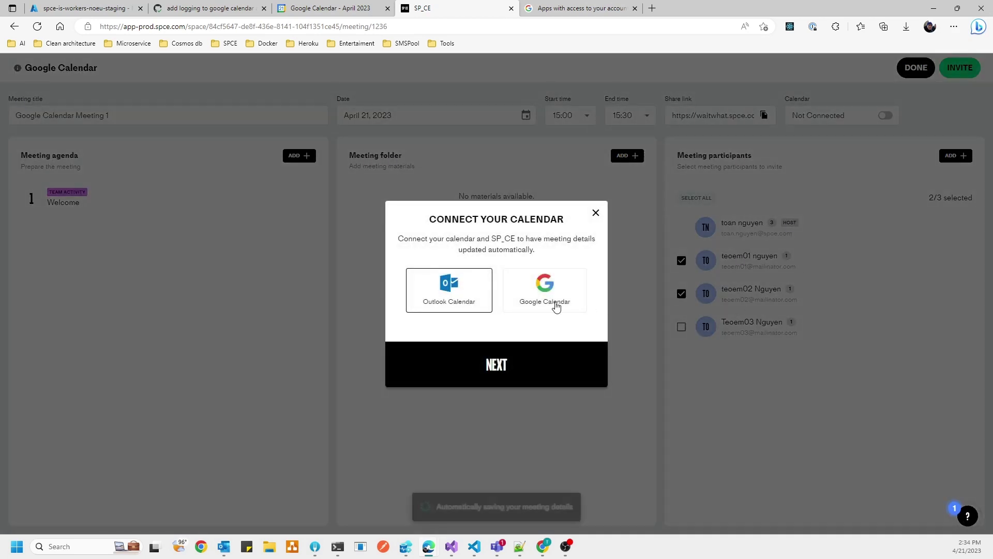
{"action": "left_click", "coordinate": [556, 305]}
{"action": "left_click", "coordinate": [513, 369]}
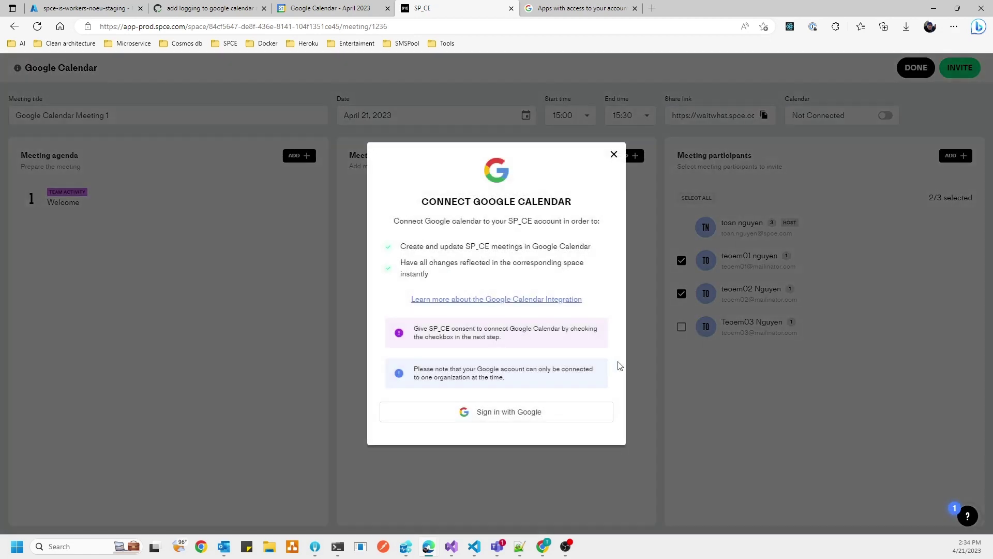
{"action": "left_click", "coordinate": [509, 412]}
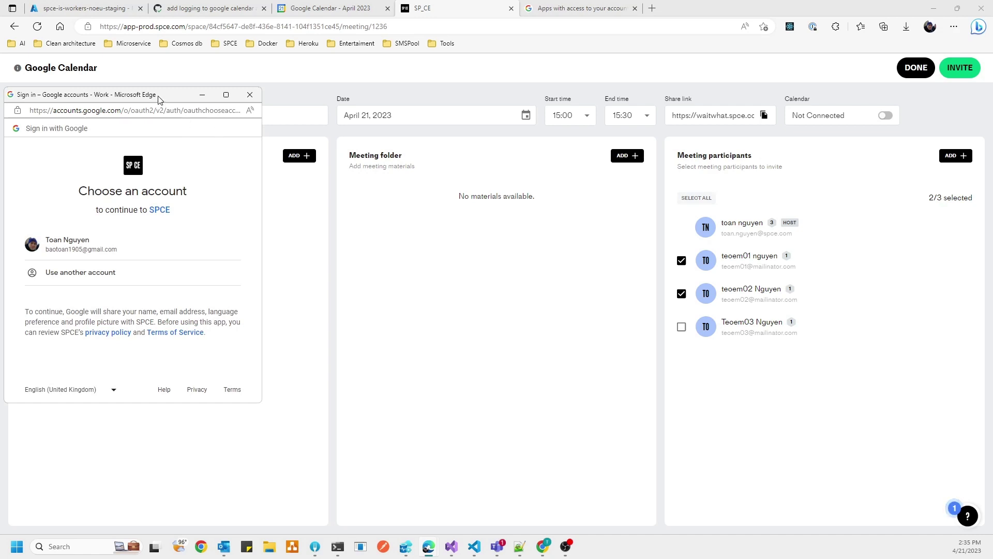
Enlarge the Google sign-in window and examine the full authorization URL, including its scope and redirect parameters.
{"action": "left_click_drag", "start_coordinate": [147, 99], "coordinate": [486, 107]}
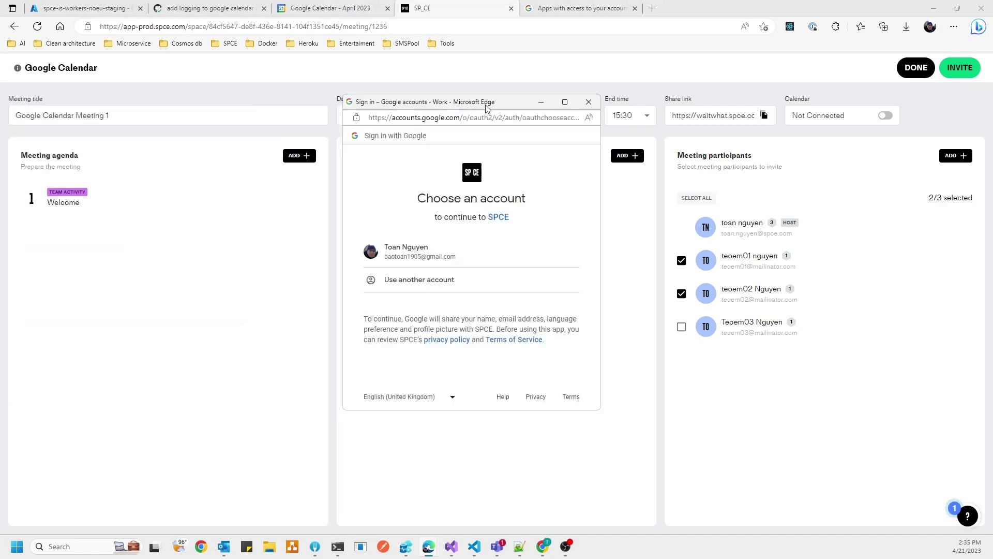
{"action": "left_click", "coordinate": [565, 103]}
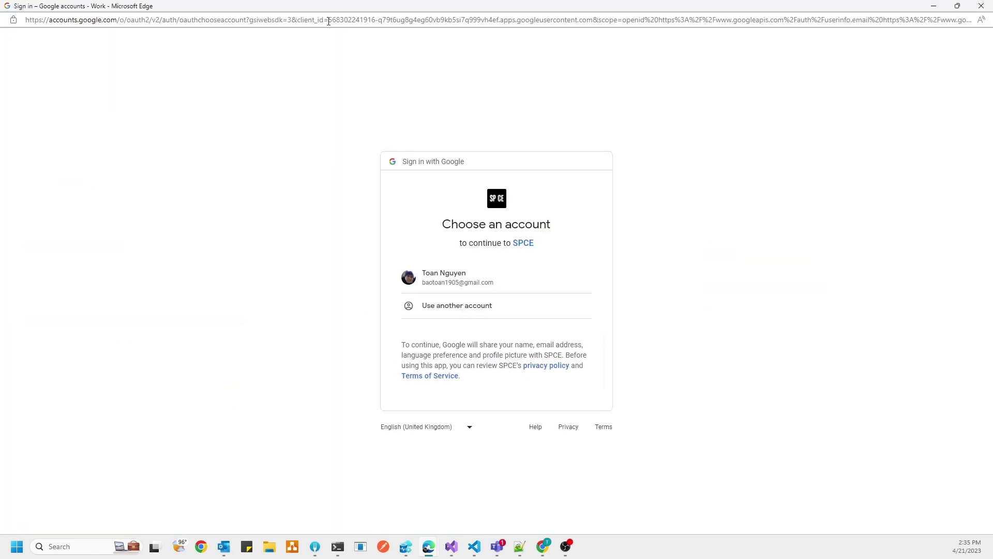
{"action": "left_click_drag", "start_coordinate": [328, 21], "coordinate": [992, 29]}
{"action": "left_click", "coordinate": [604, 21]}
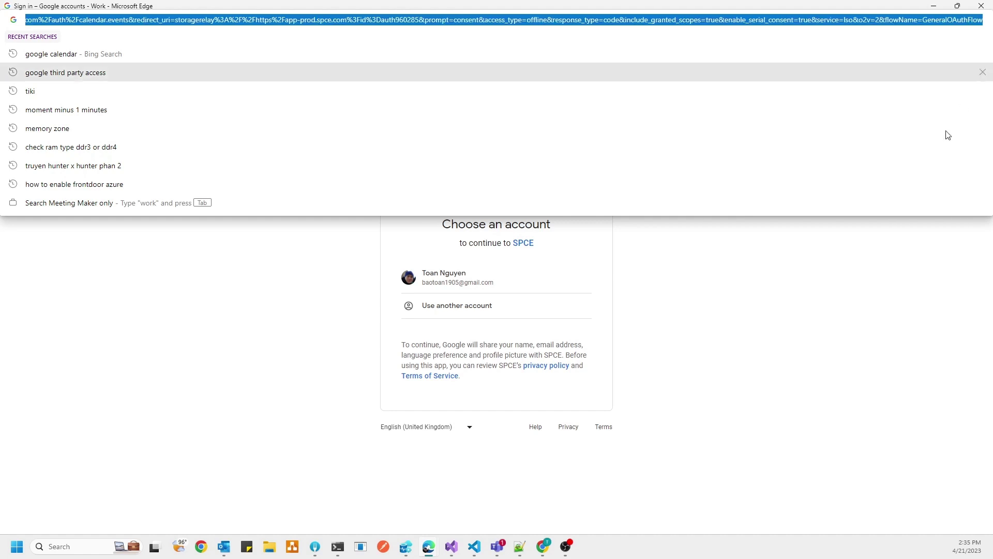
{"action": "left_click", "coordinate": [861, 319]}
Authorize SPCE with the listed Google account, proceeding past the unverified-app warning and granting permission to view and edit events on all calendars.
{"action": "left_click", "coordinate": [444, 277]}
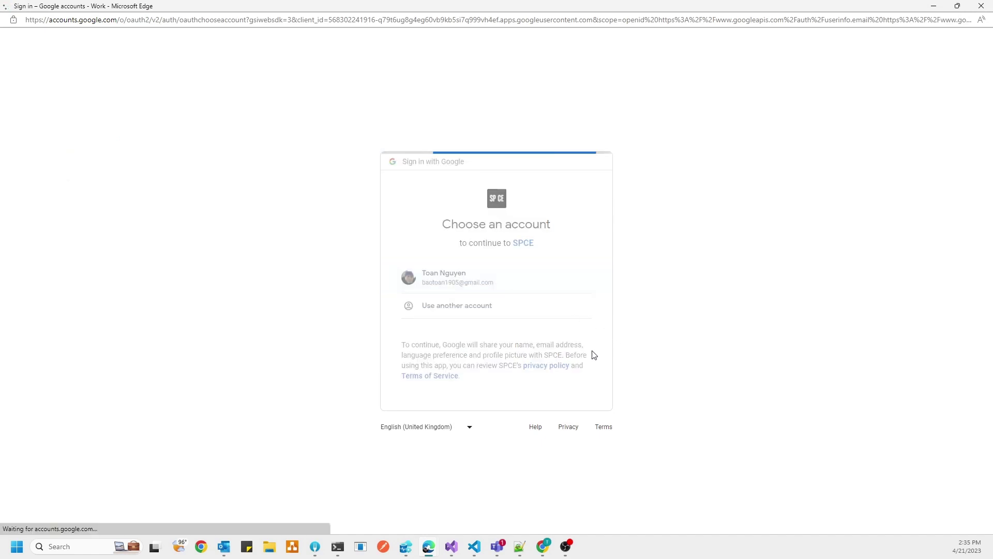
{"action": "left_click", "coordinate": [354, 222]}
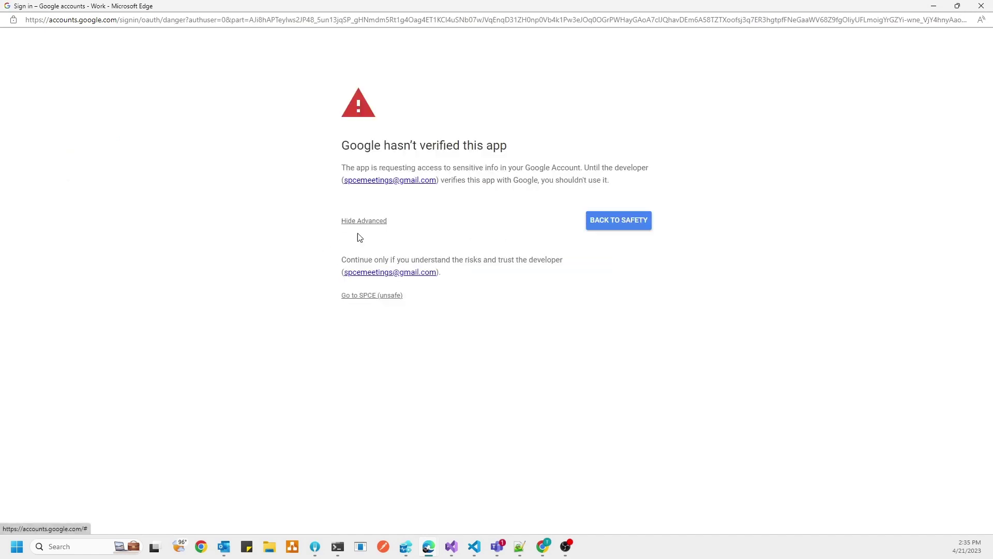
{"action": "left_click", "coordinate": [368, 296]}
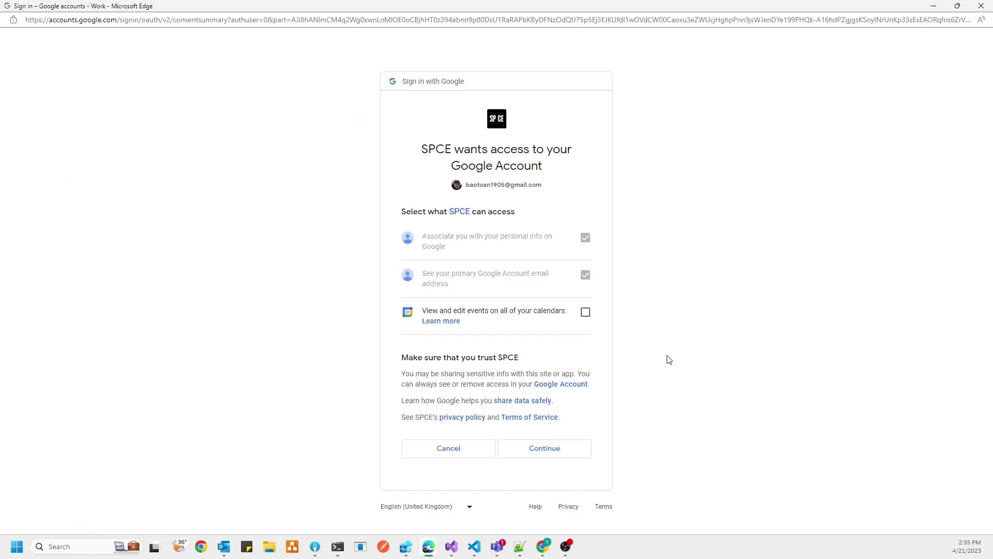
{"action": "left_click", "coordinate": [586, 312]}
{"action": "left_click", "coordinate": [550, 451]}
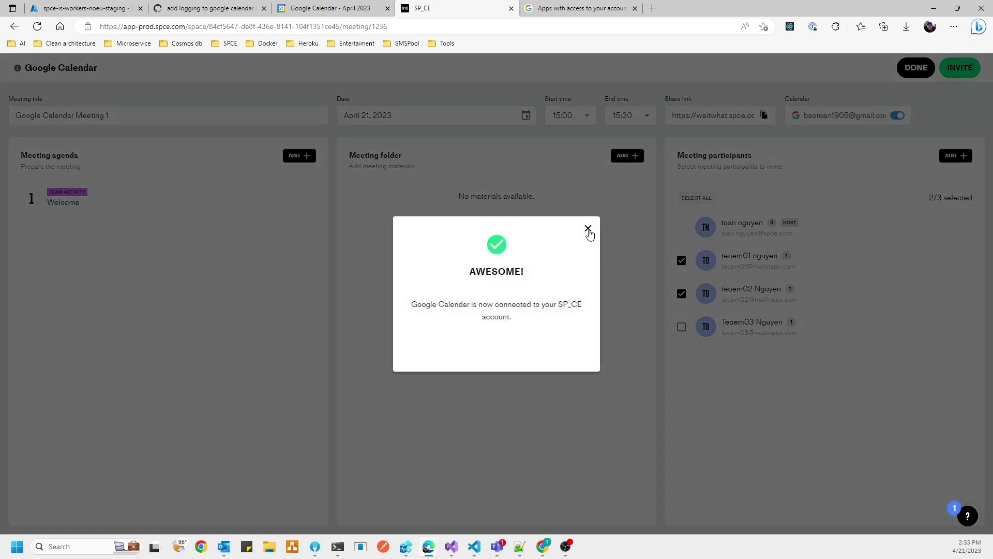
{"action": "left_click", "coordinate": [588, 229]}
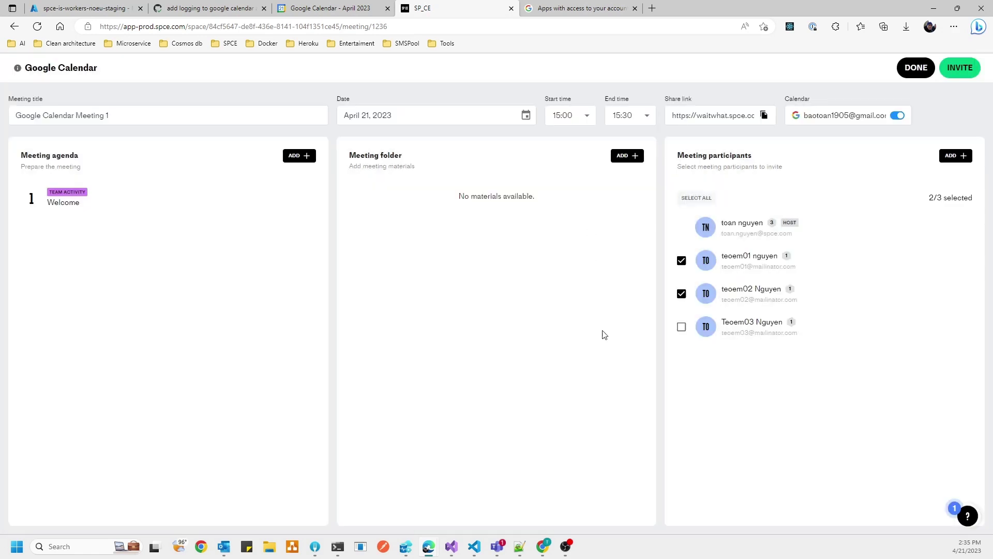
Send the calendar invite for Google Calendar Meeting 1 and open its 21 April event in Google Calendar.
{"action": "left_click", "coordinate": [960, 68]}
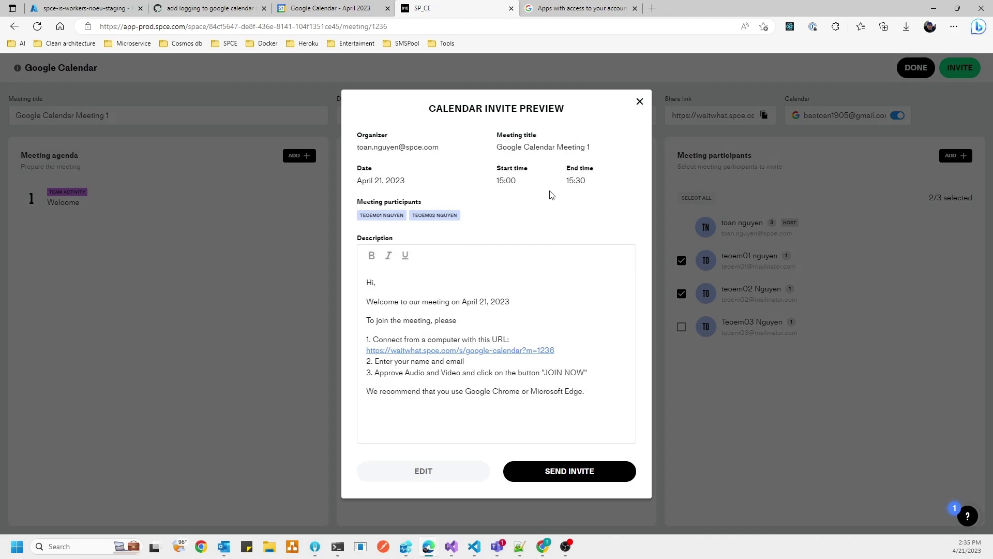
{"action": "left_click", "coordinate": [578, 472]}
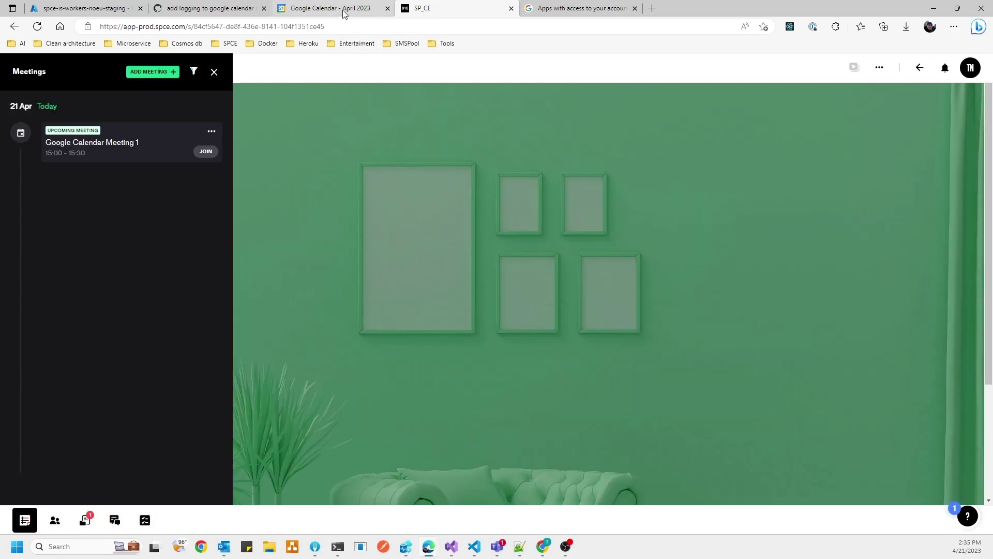
{"action": "left_click", "coordinate": [342, 13]}
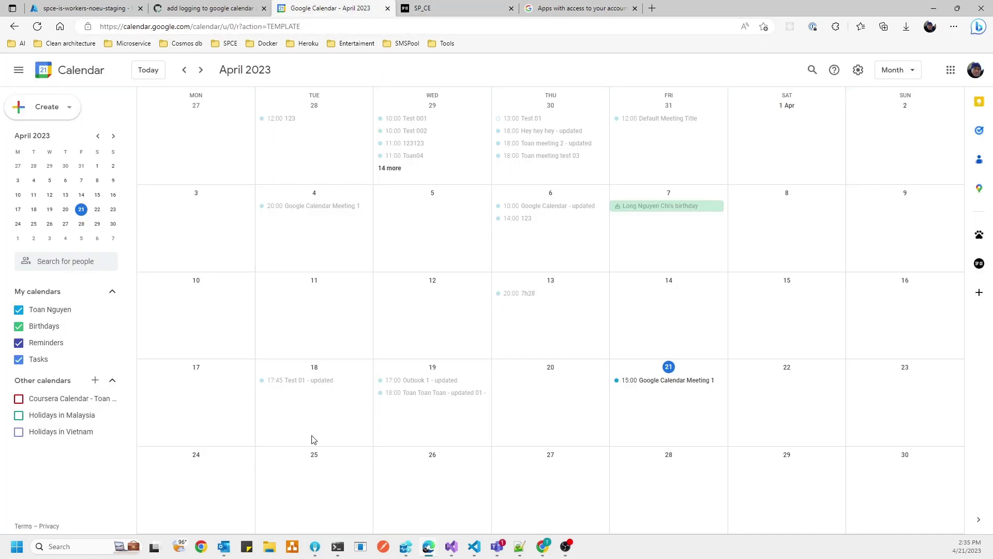
{"action": "left_click", "coordinate": [676, 381]}
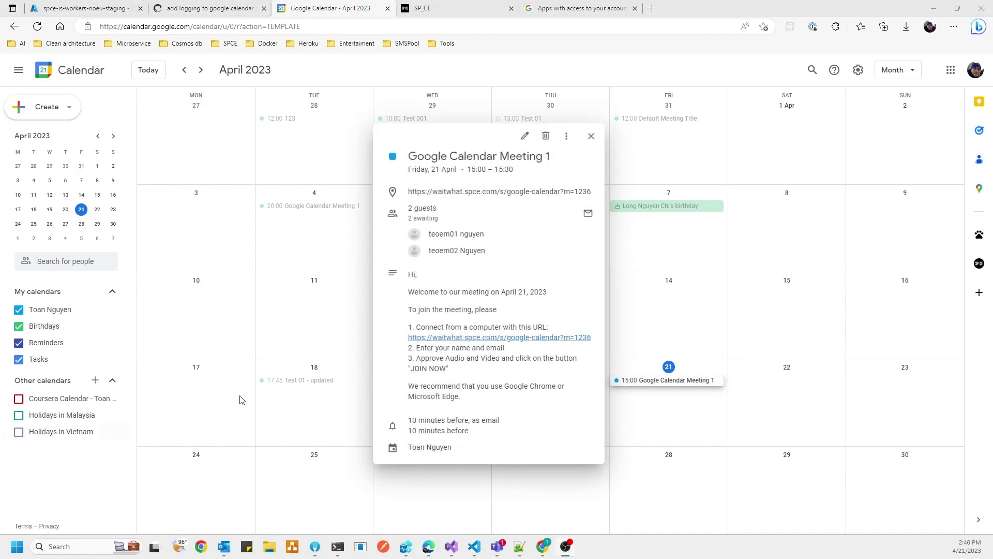
In Google Calendar, rename the event to "Google Calendar Meeting 1 updated", set its start time to 15:15, and save it.
{"action": "left_click", "coordinate": [441, 11]}
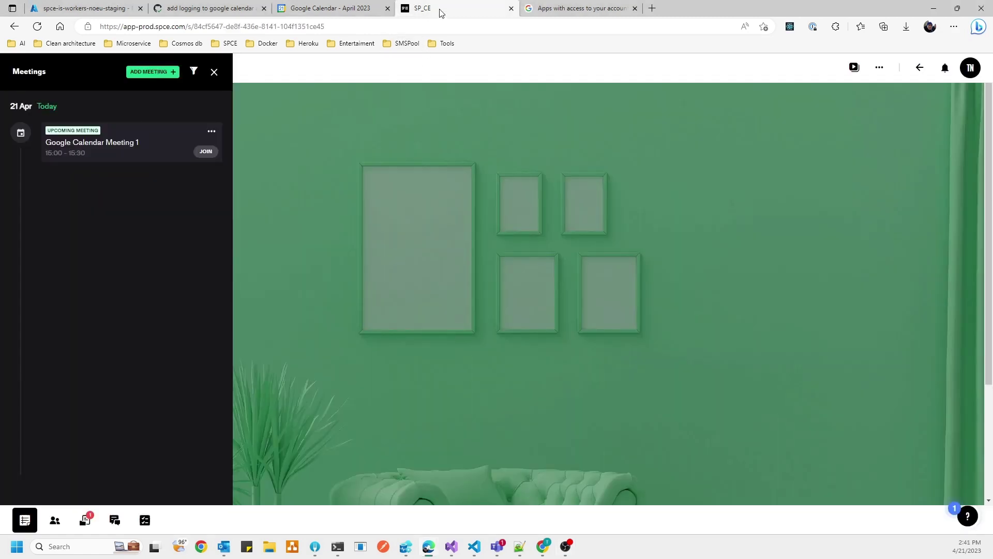
{"action": "left_click", "coordinate": [340, 9]}
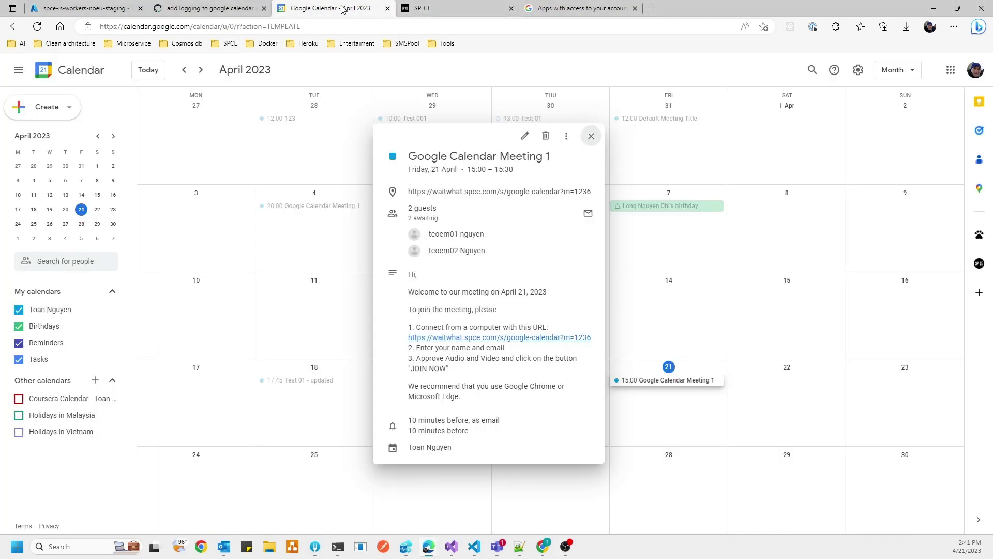
{"action": "left_click", "coordinate": [525, 136]}
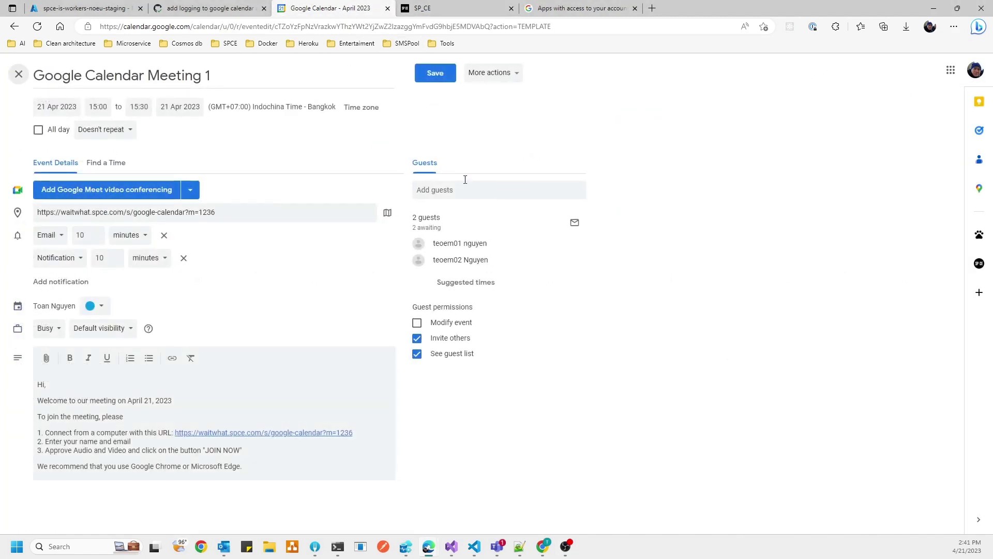
{"action": "type", "text": "upda"}
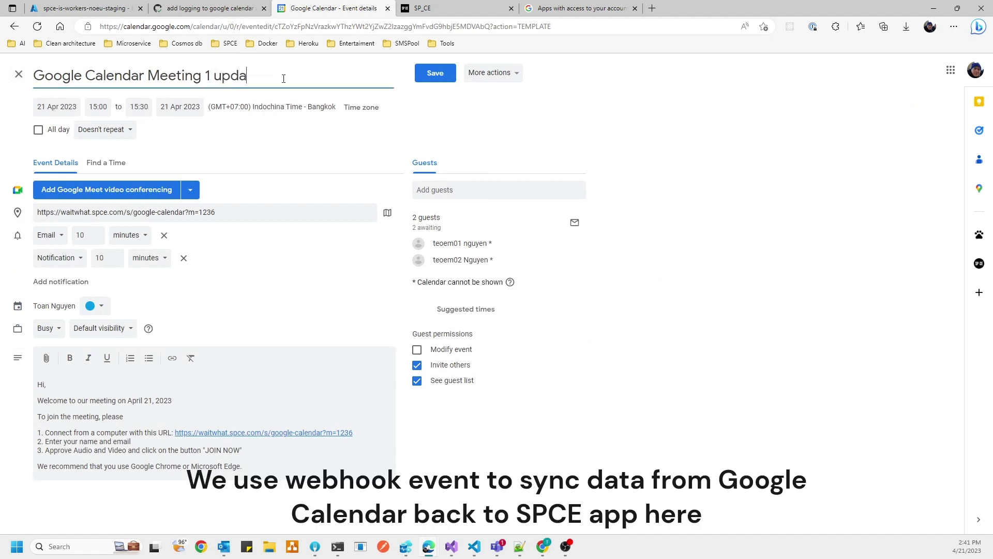
{"action": "type", "text": "ted"}
{"action": "left_click", "coordinate": [106, 103]}
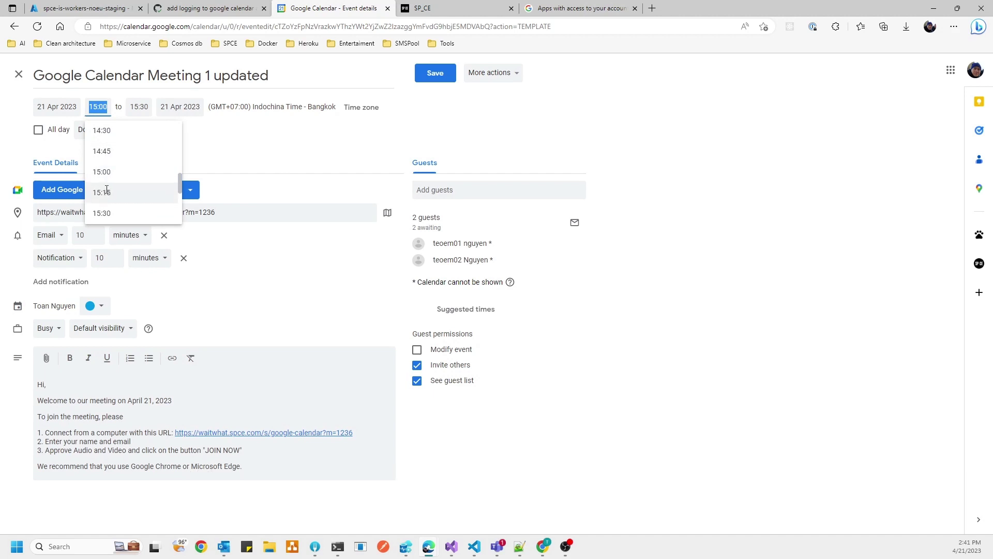
{"action": "left_click", "coordinate": [177, 190]}
{"action": "left_click", "coordinate": [433, 73]}
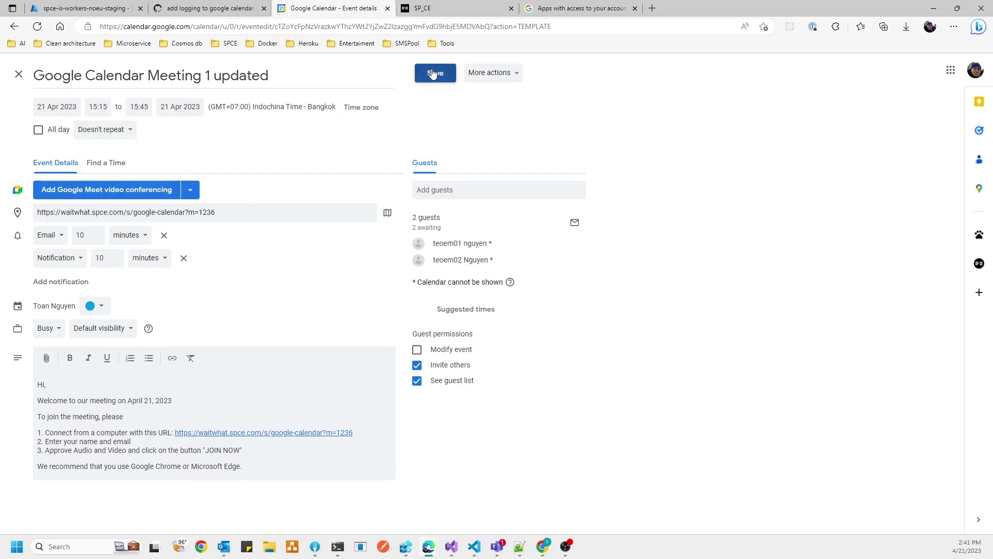
{"action": "left_click", "coordinate": [595, 341]}
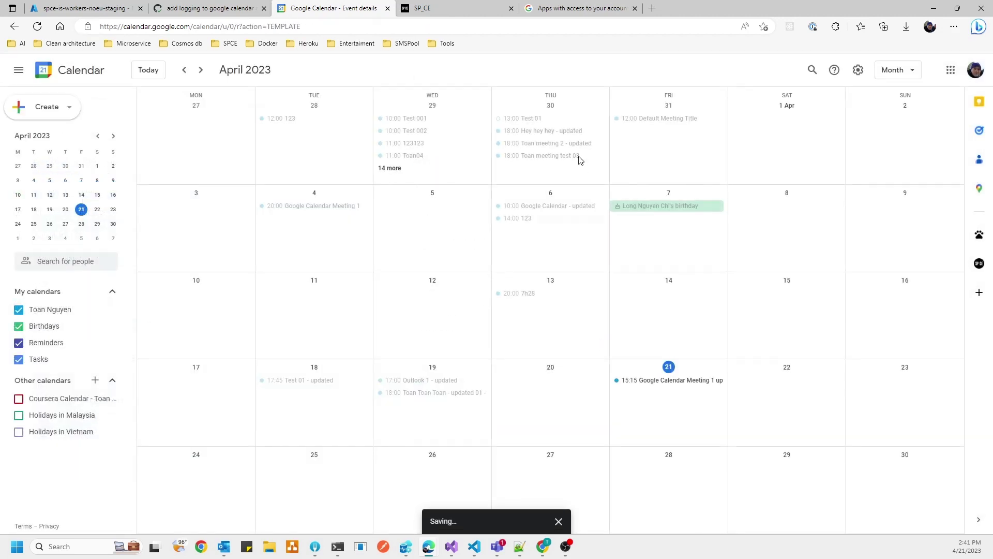
Switch to SP_CE, check the synced title and times in the meeting's details, and return to the meetings list.
{"action": "left_click", "coordinate": [437, 9]}
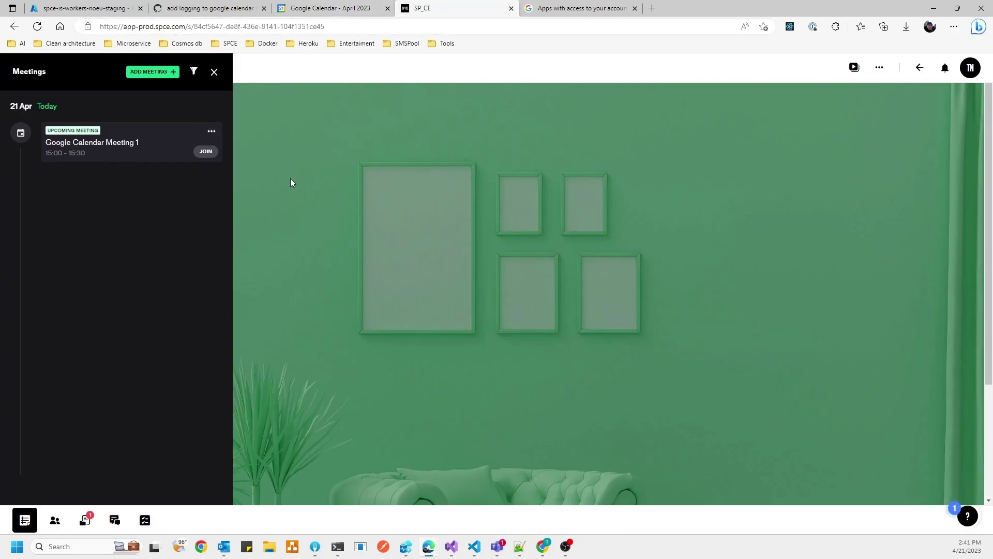
{"action": "left_click", "coordinate": [211, 132]}
{"action": "left_click", "coordinate": [236, 125]}
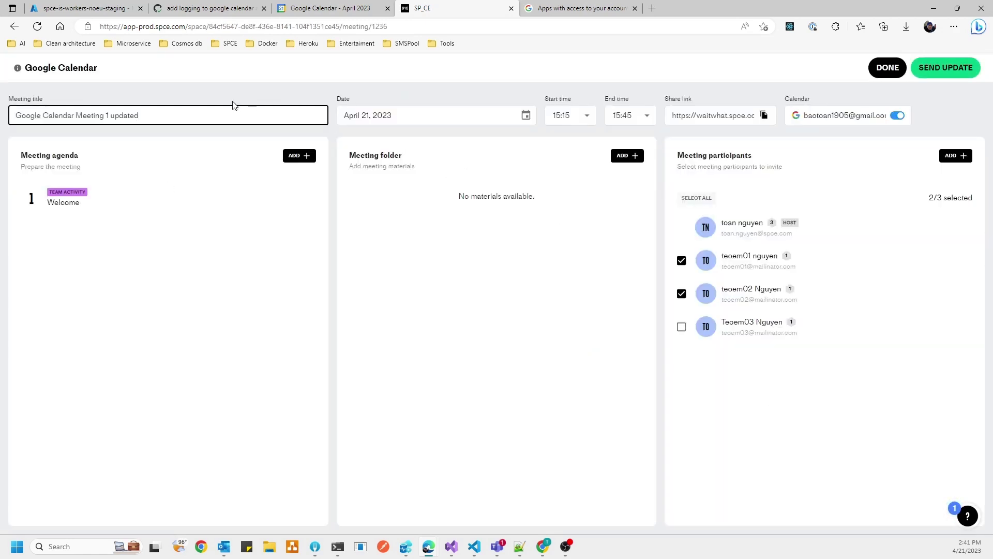
{"action": "left_click", "coordinate": [884, 75]}
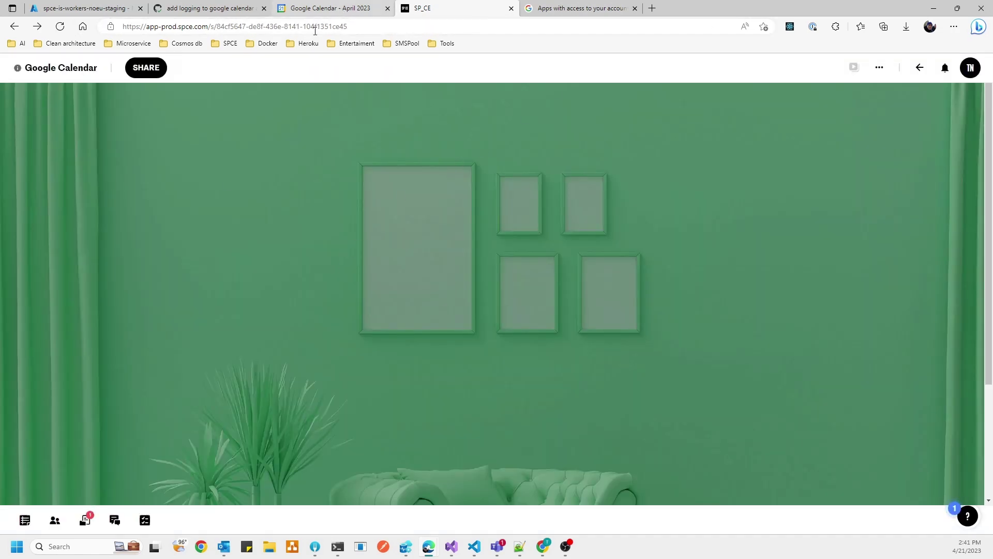
{"action": "left_click", "coordinate": [25, 520]}
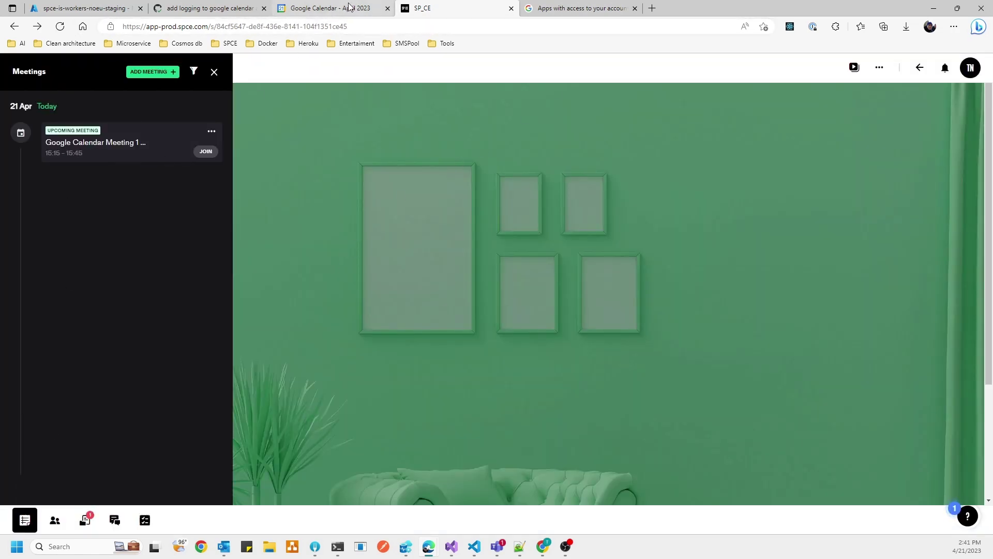
Delete the "Google Calendar Meeting 1 updated" event on 21 April from Google Calendar.
{"action": "left_click", "coordinate": [354, 8]}
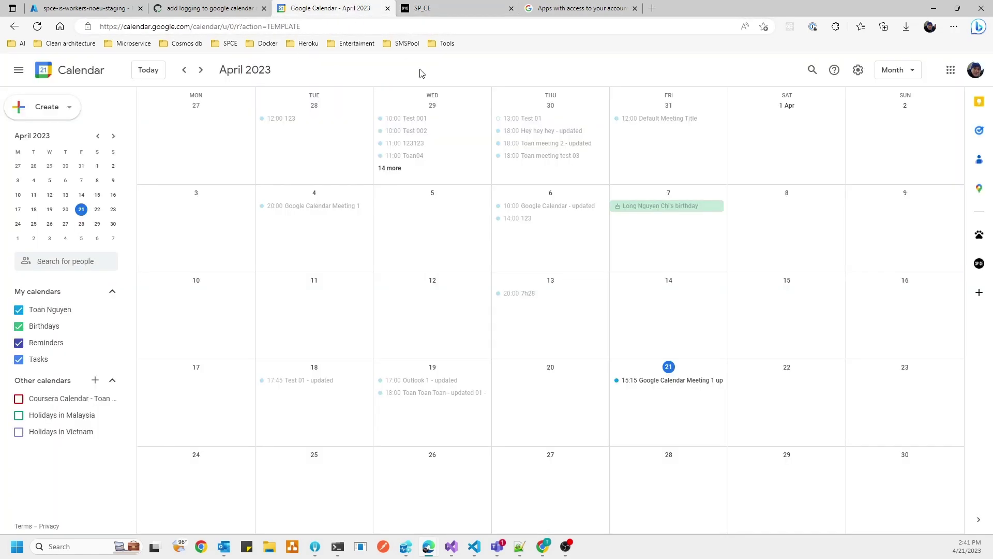
{"action": "left_click", "coordinate": [657, 383]}
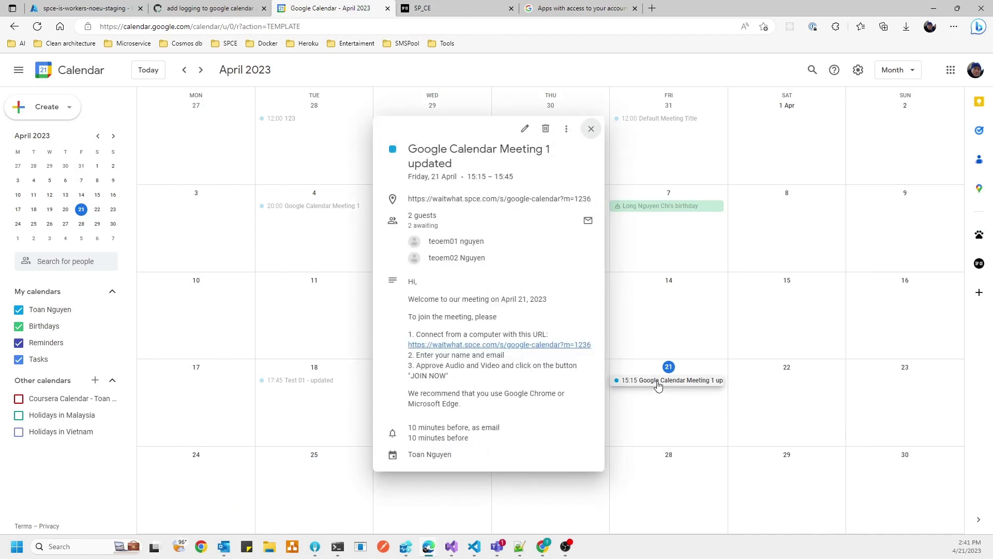
{"action": "left_click", "coordinate": [545, 129]}
{"action": "left_click", "coordinate": [594, 340]}
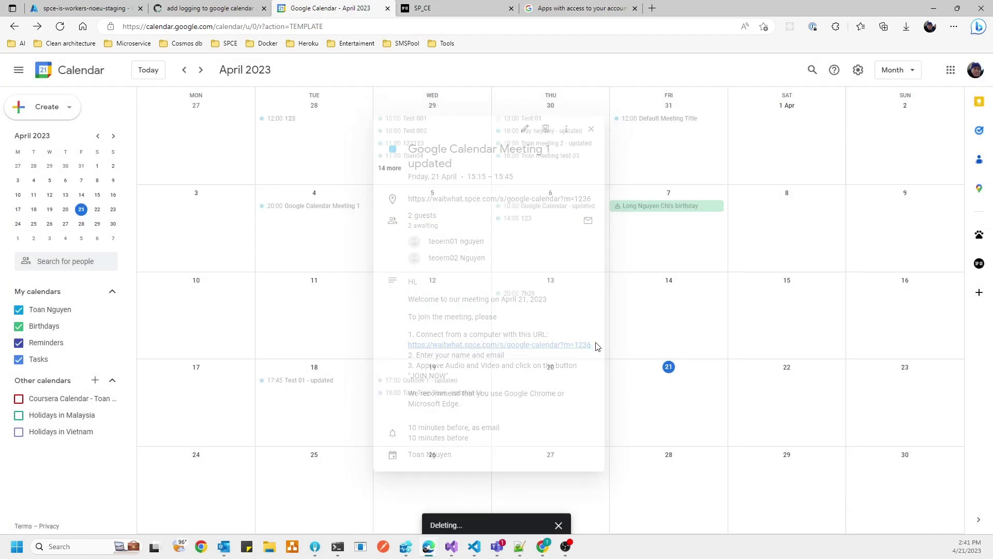
Switch to SP_CE, check the meetings list, and add a Spce meeting titled "Google Calendar Meeting 2".
{"action": "left_click", "coordinate": [456, 6]}
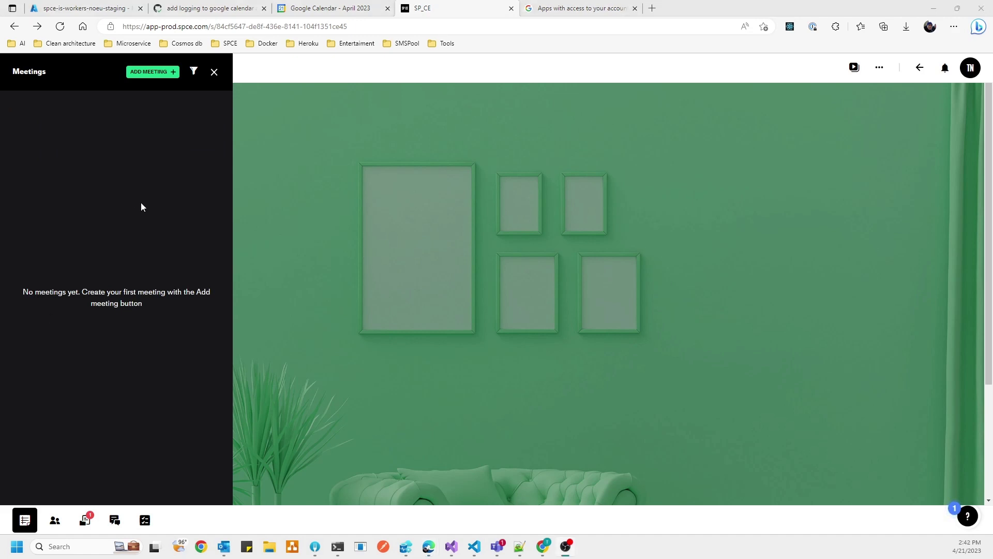
{"action": "left_click", "coordinate": [151, 72]}
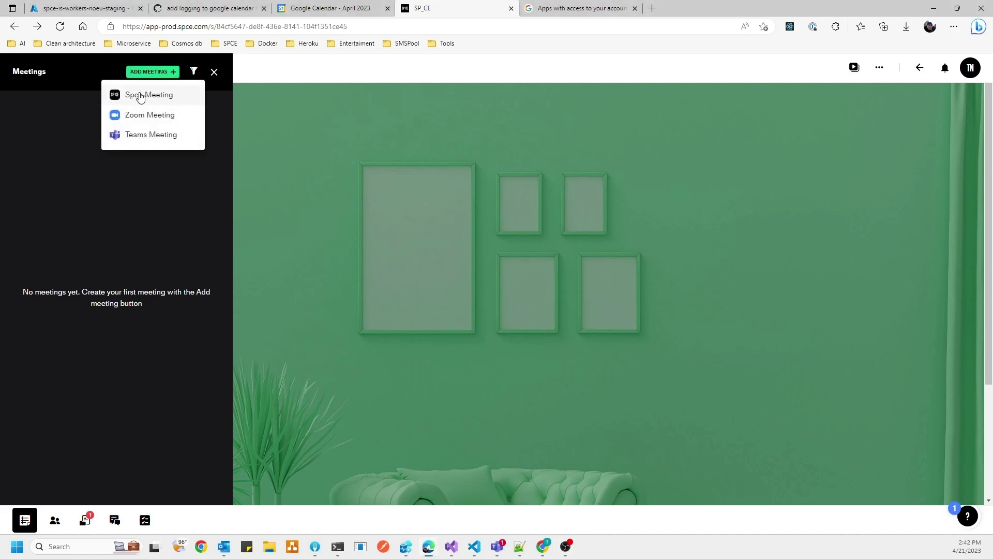
{"action": "left_click", "coordinate": [139, 96]}
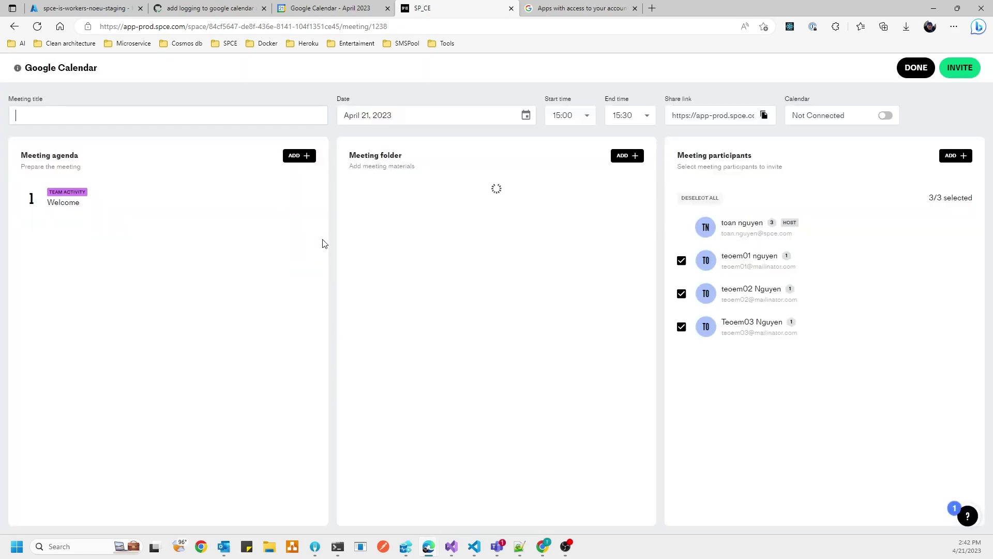
{"action": "left_click", "coordinate": [194, 120]}
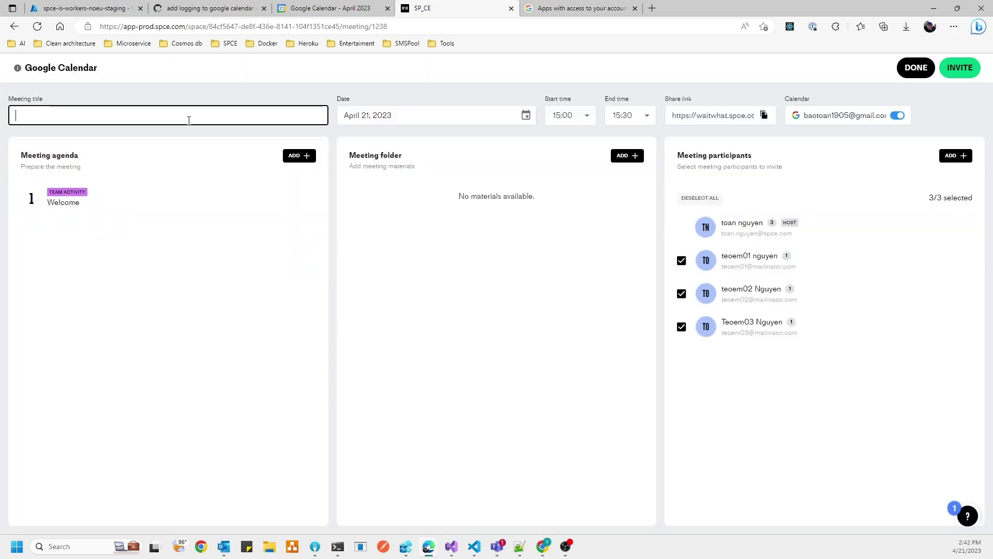
{"action": "type", "text": "Google Calendar Meeting 2"}
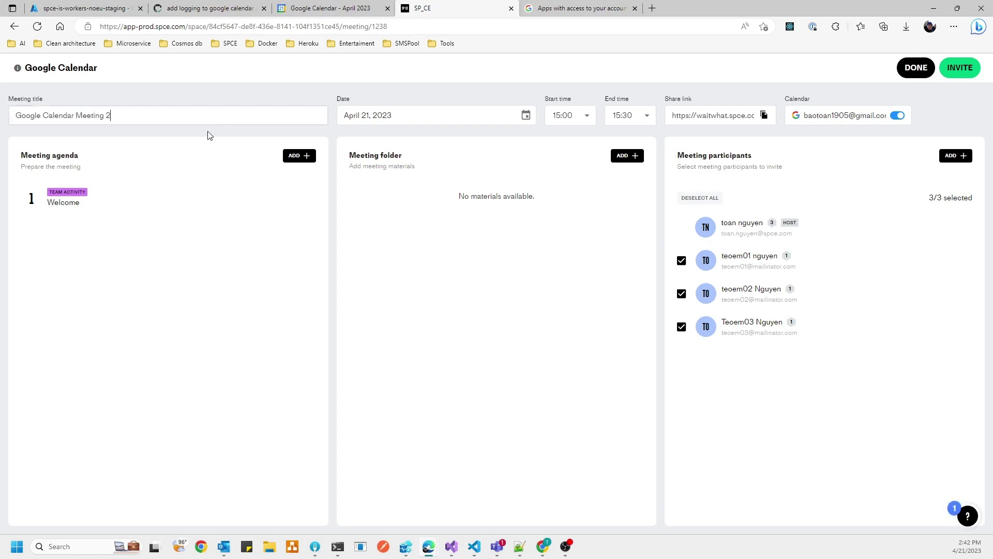
Send the calendar invite for "Google Calendar Meeting 2" to the selected participants and check the event's details in Google Calendar.
{"action": "left_click", "coordinate": [960, 69]}
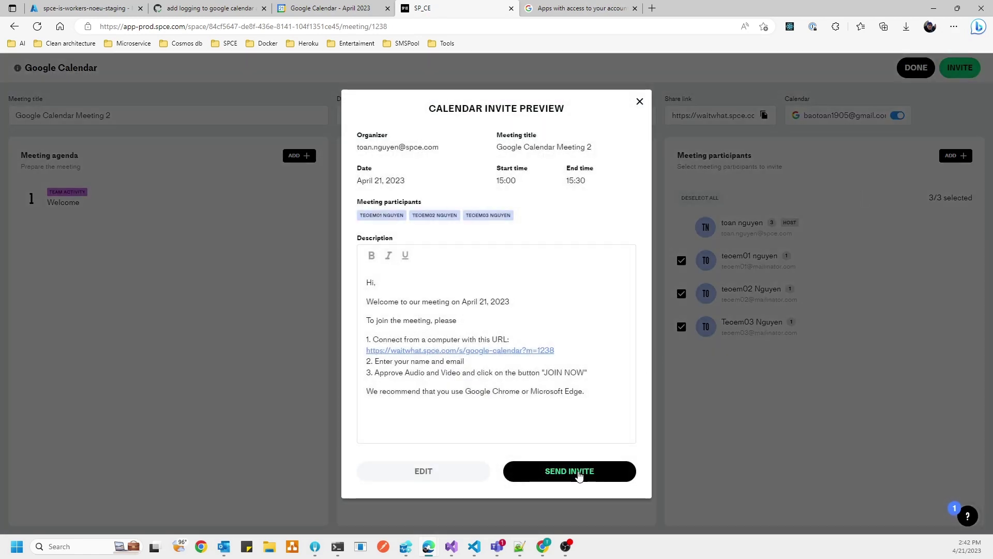
{"action": "left_click", "coordinate": [596, 470]}
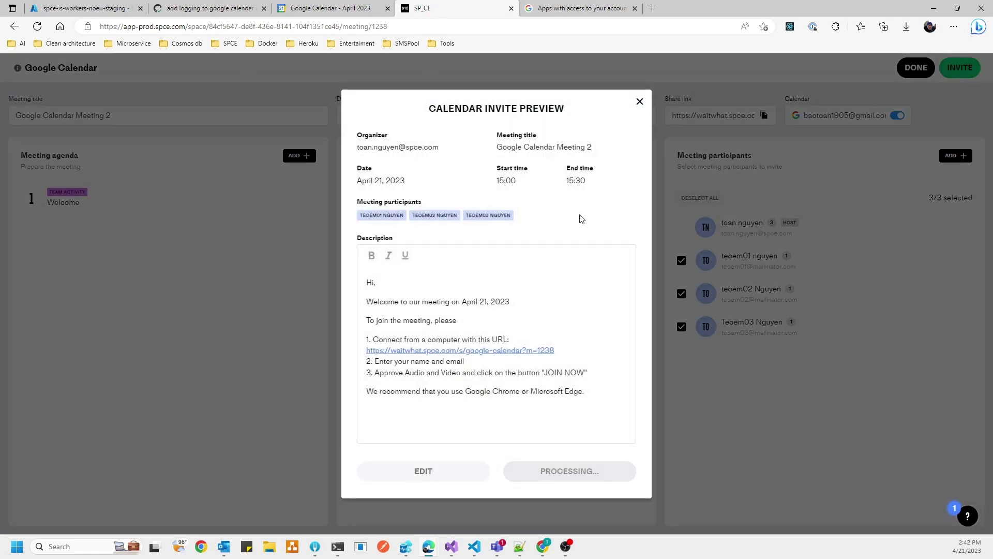
{"action": "left_click", "coordinate": [314, 8]}
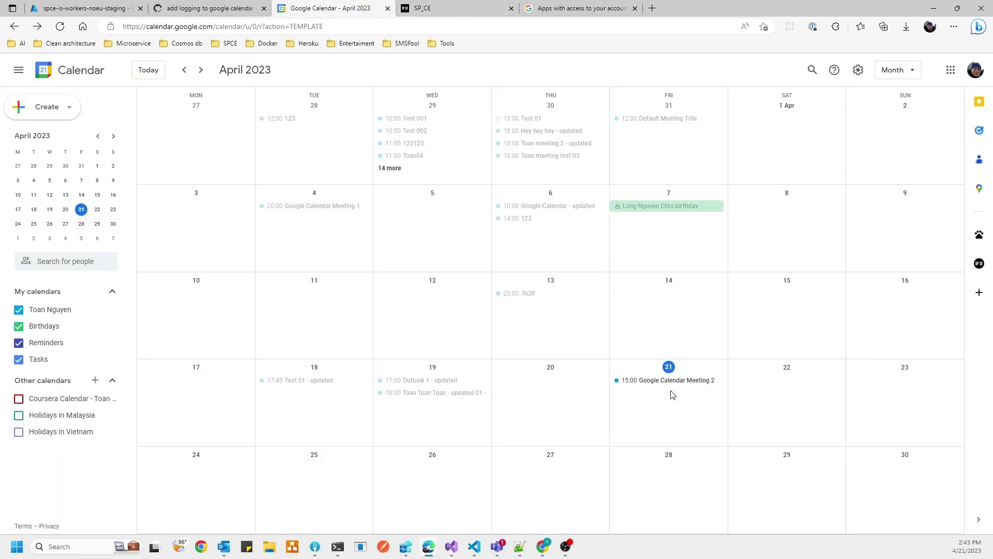
{"action": "left_click", "coordinate": [661, 381]}
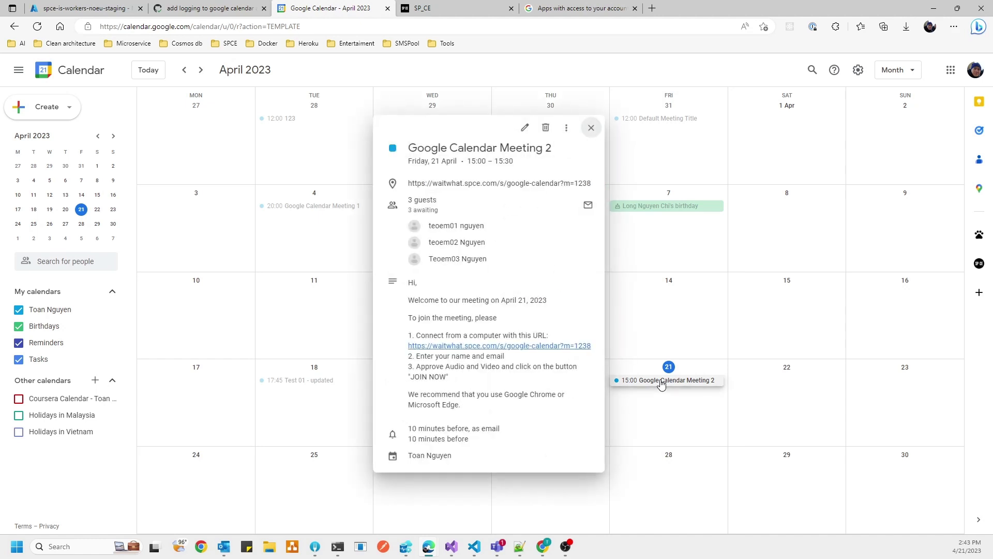
In SP_CE, rename the meeting to "Google Calendar Meeting 2 updated name", set its start time to 15:30, and send the update.
{"action": "left_click", "coordinate": [457, 7]}
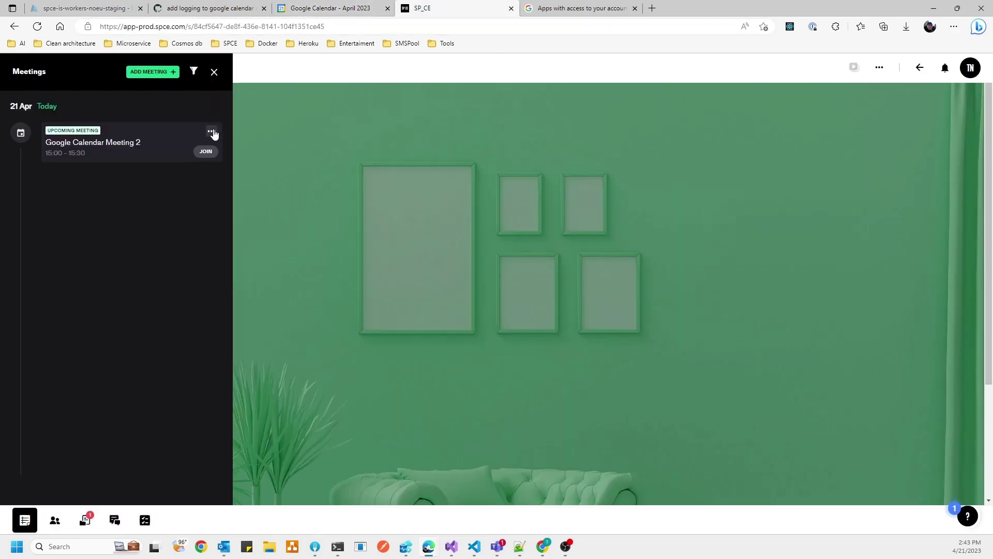
{"action": "left_click", "coordinate": [213, 133]}
{"action": "left_click", "coordinate": [234, 126]}
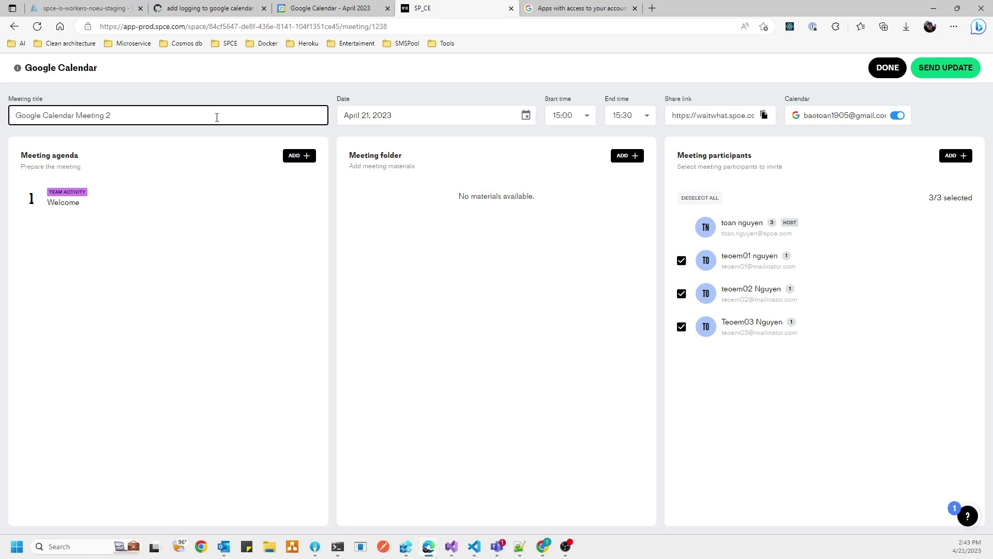
{"action": "type", "text": "updated name"}
{"action": "left_click", "coordinate": [590, 120]}
{"action": "left_click", "coordinate": [568, 209]}
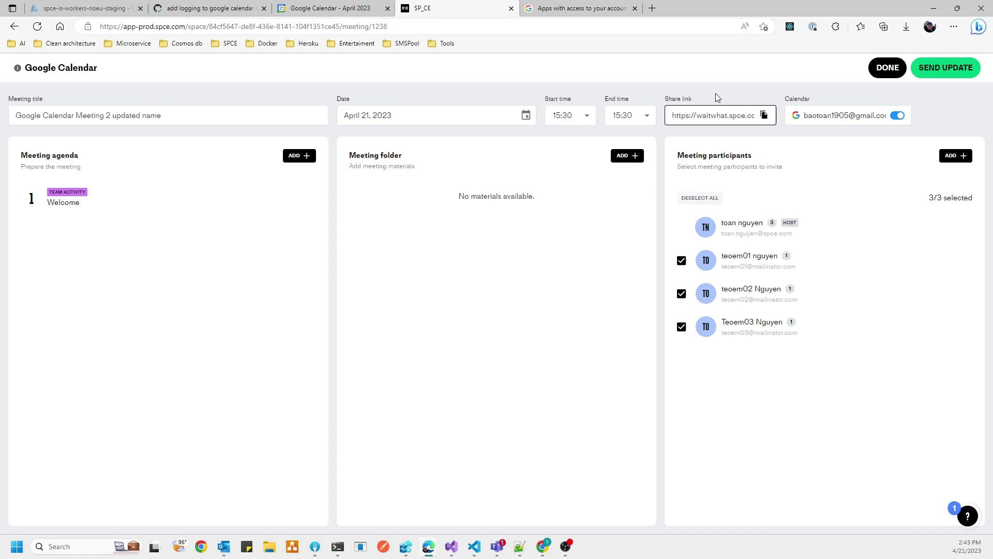
{"action": "left_click", "coordinate": [946, 68]}
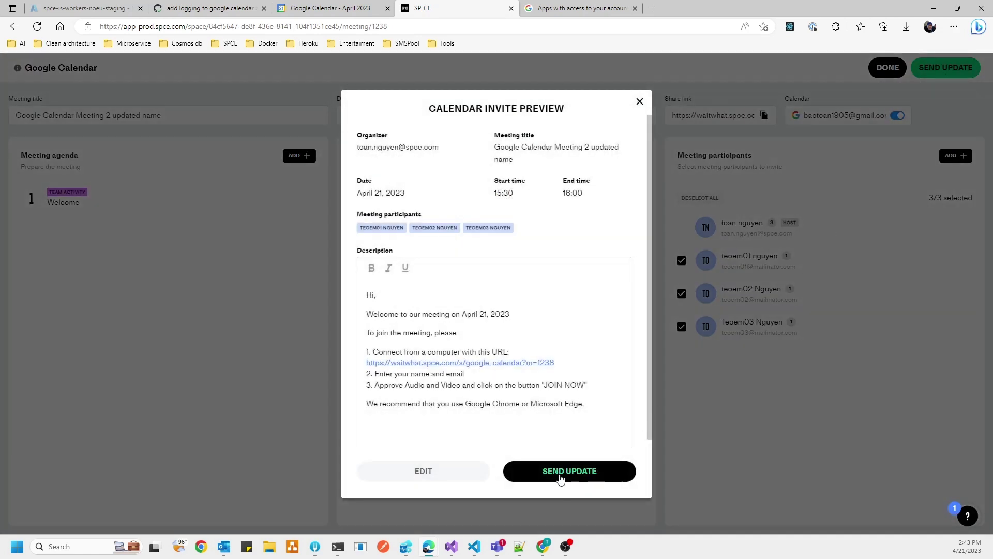
{"action": "left_click", "coordinate": [595, 470]}
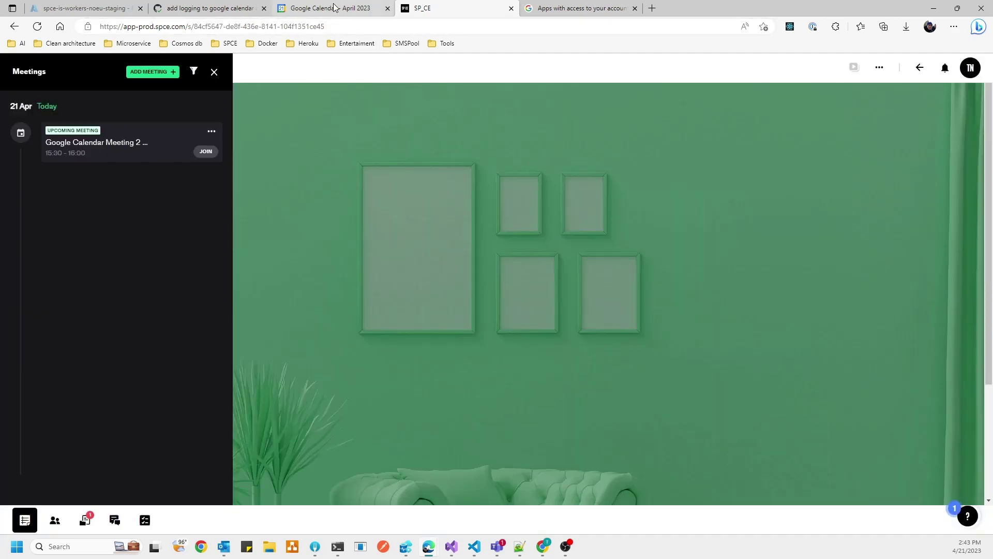
Switch to Google Calendar and reopen the 21 April event to check its synced title and times.
{"action": "left_click", "coordinate": [334, 8]}
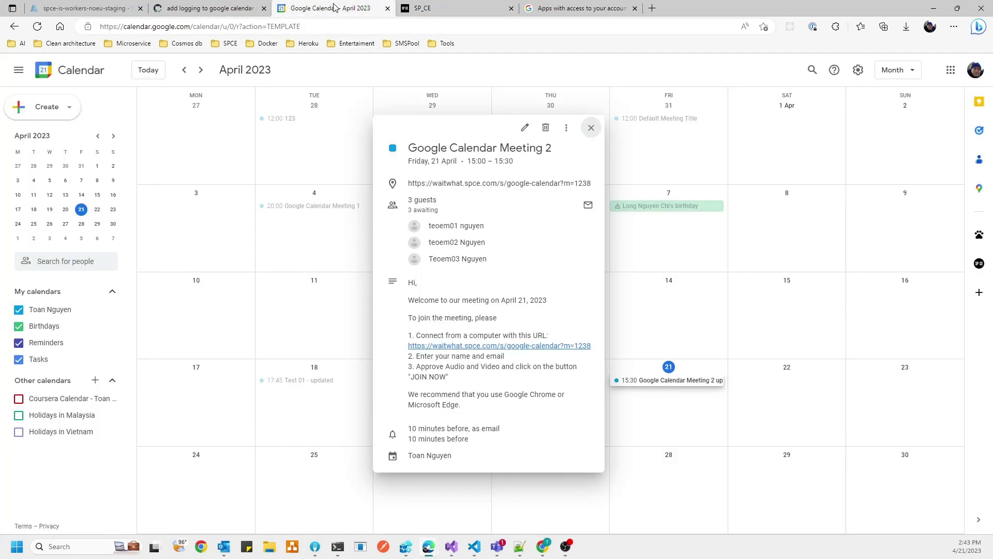
{"action": "left_click", "coordinate": [836, 297]}
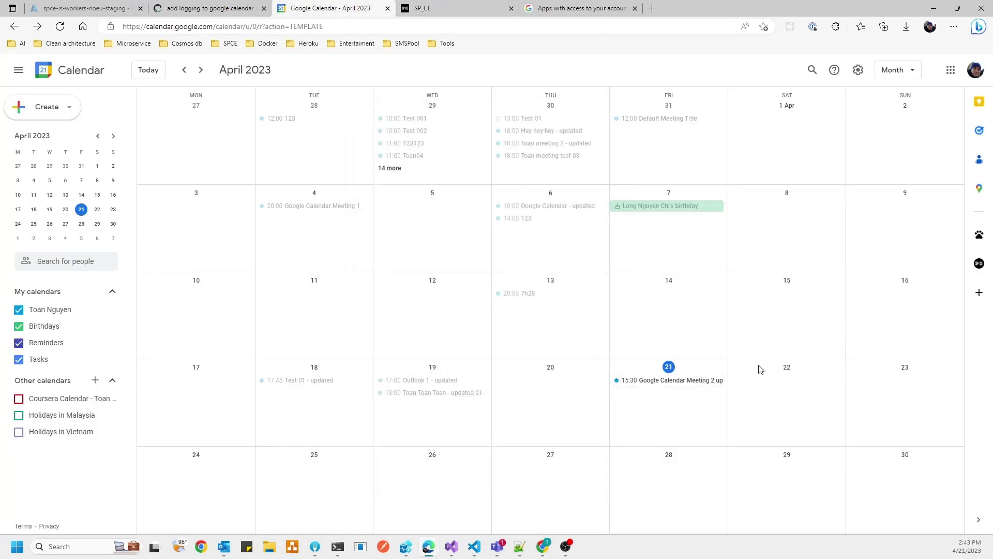
{"action": "left_click", "coordinate": [681, 380]}
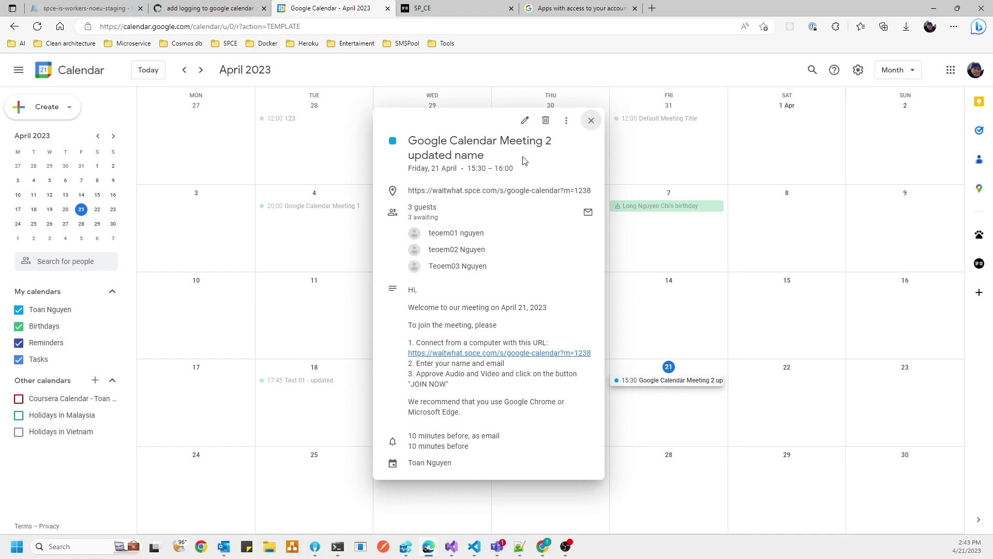
Switch to SP_CE and delete the "Google Calendar Meeting 2 updated name" meeting from the meetings list.
{"action": "left_click", "coordinate": [435, 8]}
{"action": "left_click", "coordinate": [212, 131]}
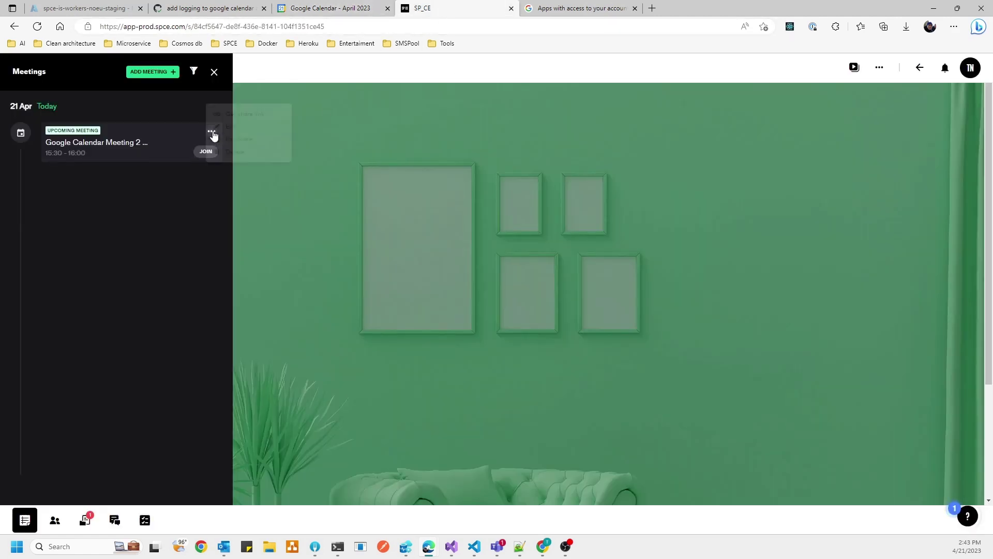
{"action": "left_click", "coordinate": [241, 160]}
{"action": "left_click", "coordinate": [537, 363]}
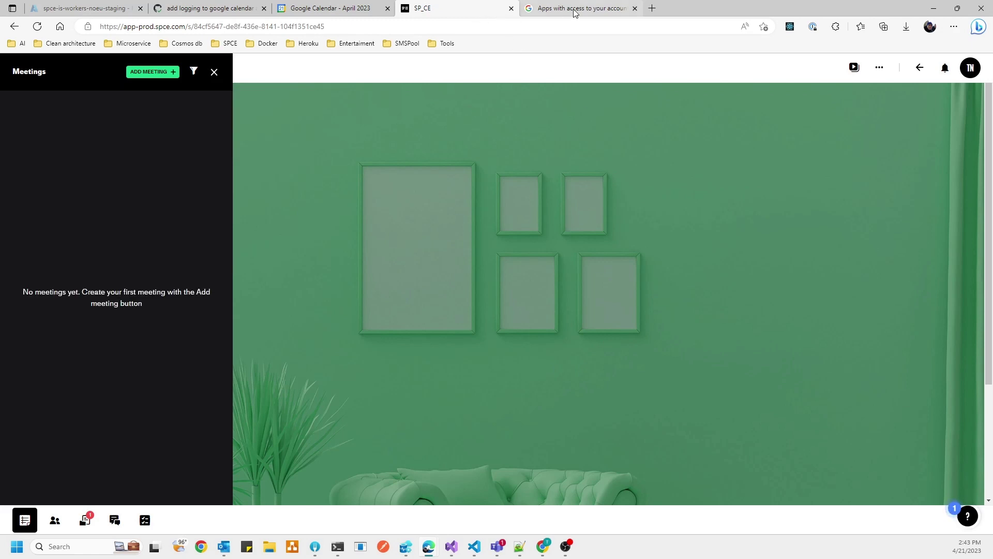
Switch to Google Calendar, check whether the deletion has synced to 21 April, and return to the SP_CE meetings list.
{"action": "left_click", "coordinate": [331, 8]}
{"action": "left_click", "coordinate": [786, 331]}
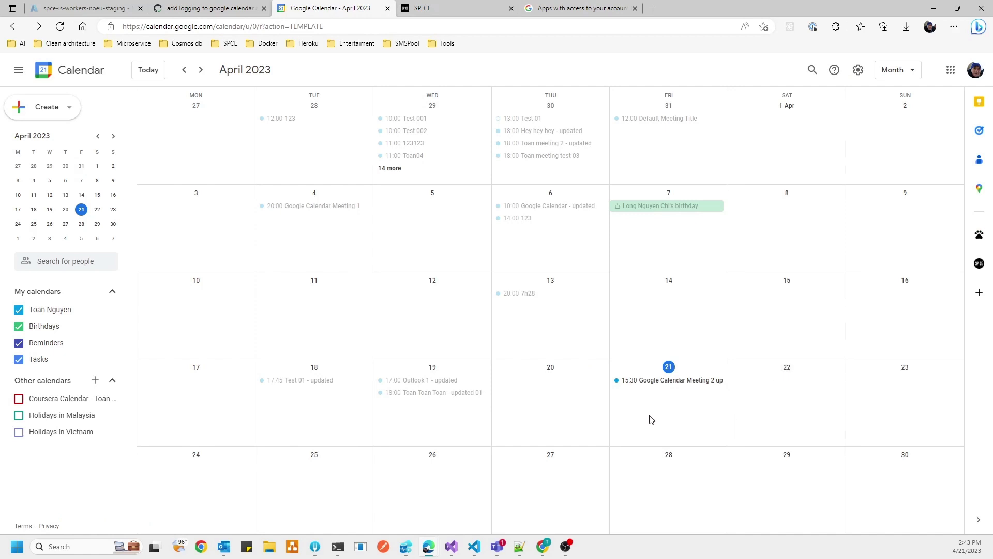
{"action": "left_click", "coordinate": [683, 433]}
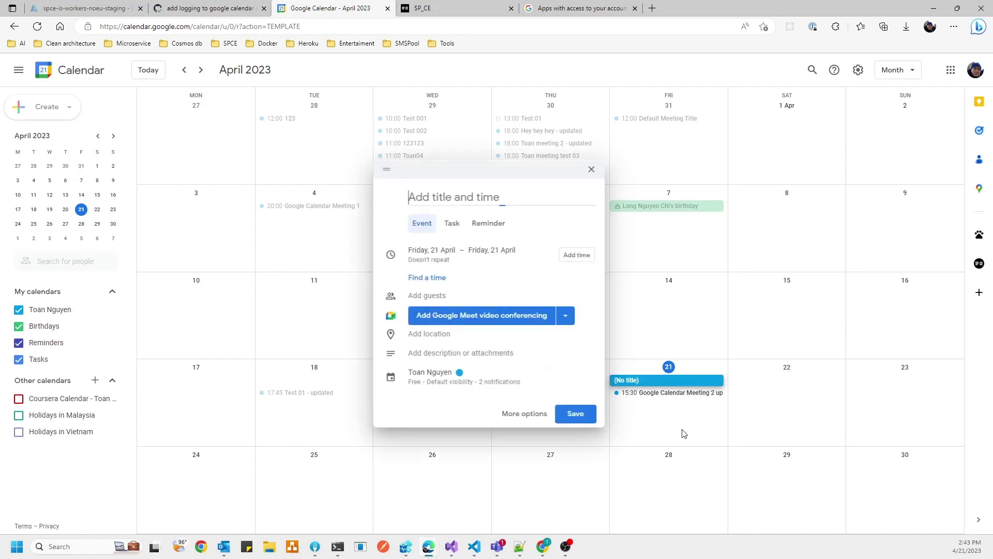
{"action": "left_click", "coordinate": [781, 426]}
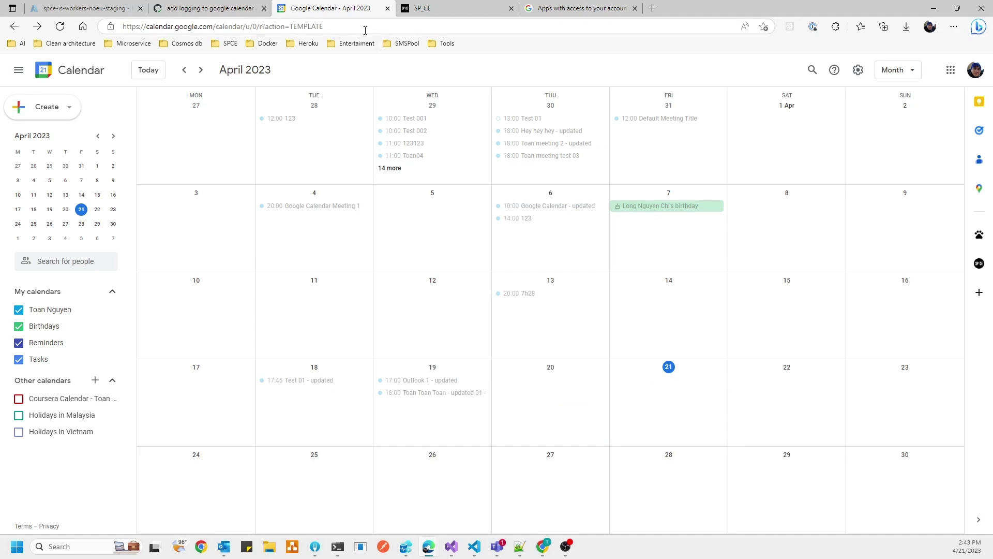
{"action": "left_click", "coordinate": [443, 9]}
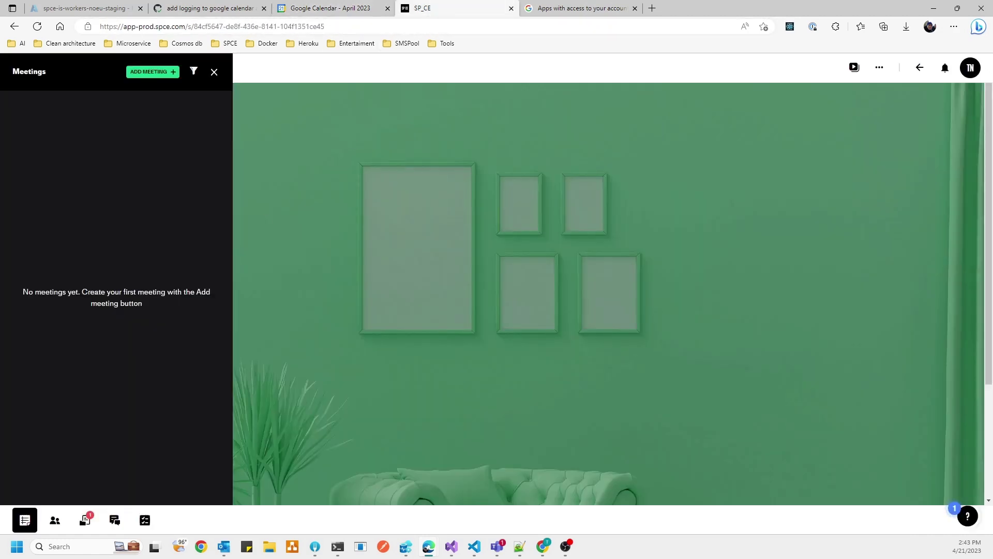